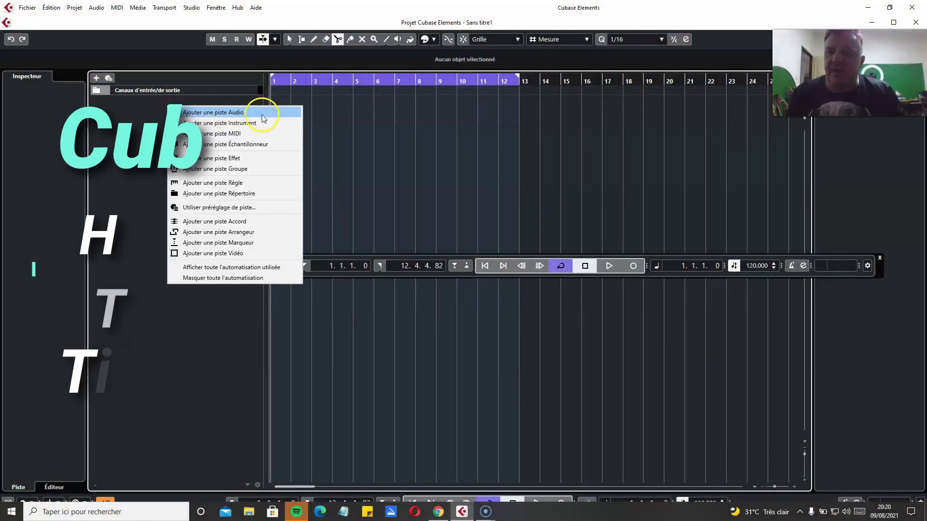
# Add an instrument track hosting EZdrummer, creating the EZdrummer 01 track.
pyautogui.click(208, 122)
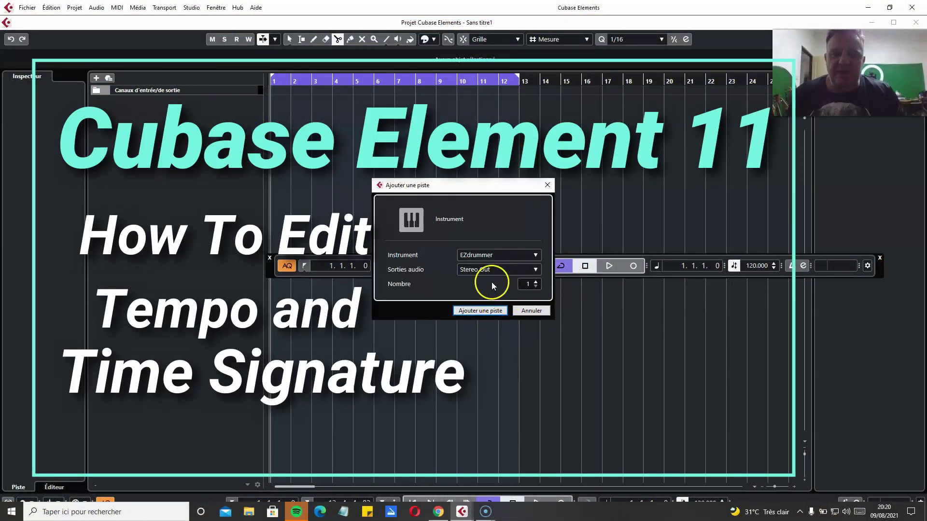
pyautogui.click(480, 310)
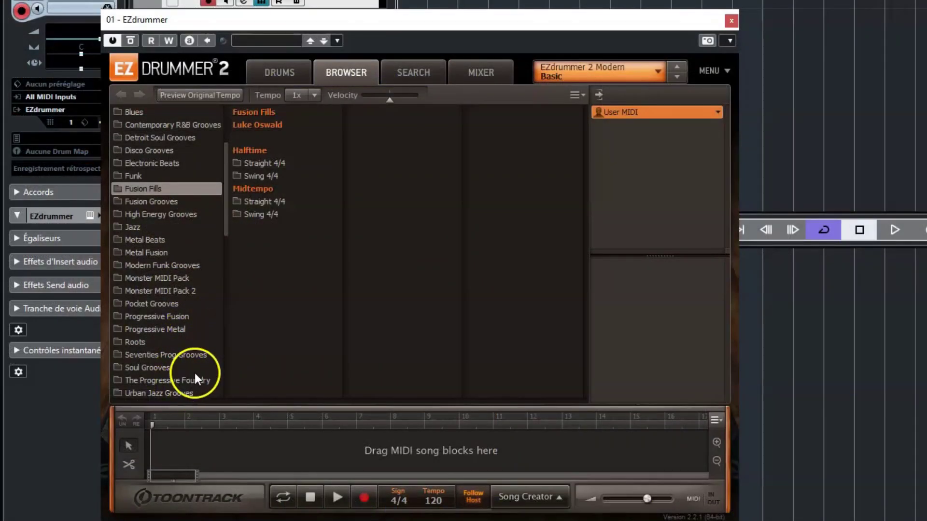
# Browse Seventies Prog Grooves › Straight 5/4 › Theme 1 and preview Variation 01.
pyautogui.click(192, 357)
pyautogui.click(286, 163)
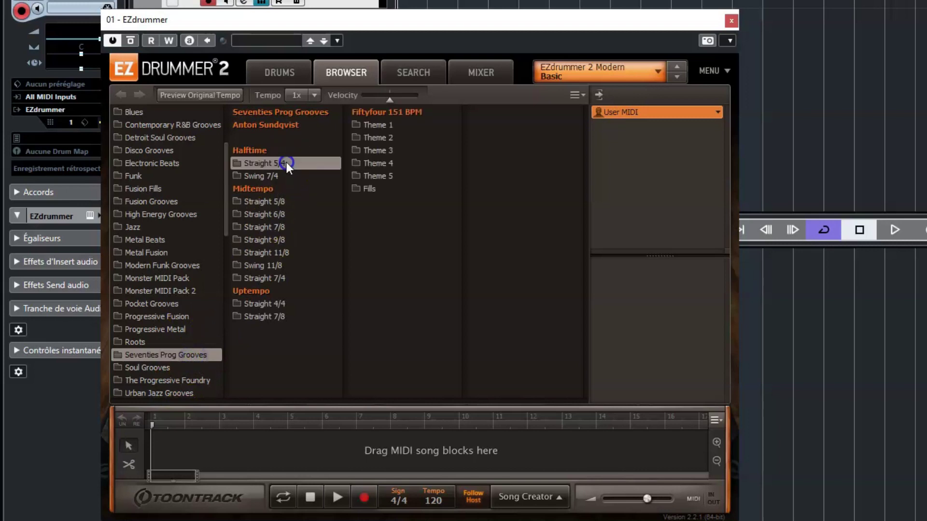
pyautogui.click(370, 130)
pyautogui.click(508, 116)
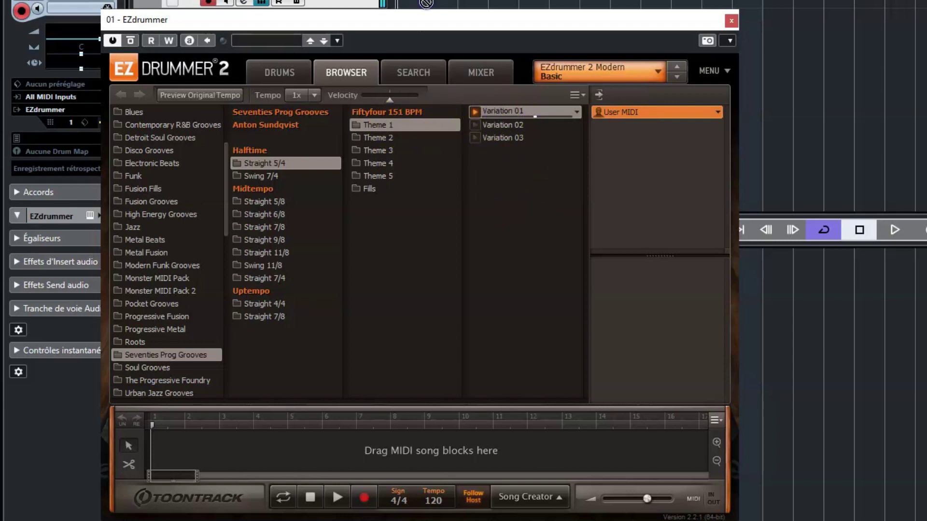
# Drag the Straight 5/4 Variation 01 groove onto EZdrummer 01 as a 10-bar MIDI part, then close EZdrummer.
pyautogui.moveTo(453, 19); pyautogui.dragTo(473, 156)
pyautogui.click(493, 248)
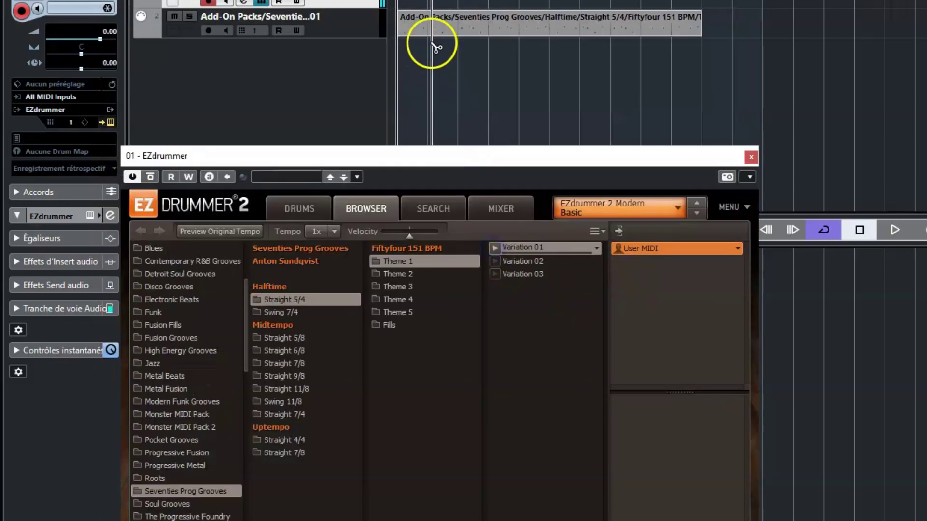
pyautogui.rightClick(433, 30)
pyautogui.click(433, 30)
pyautogui.moveTo(433, 30); pyautogui.dragTo(430, 6)
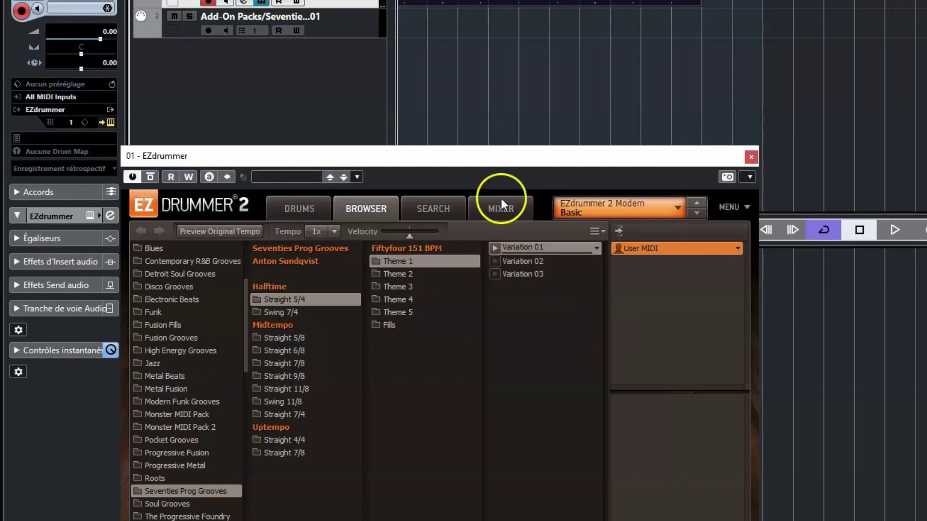
pyautogui.click(750, 158)
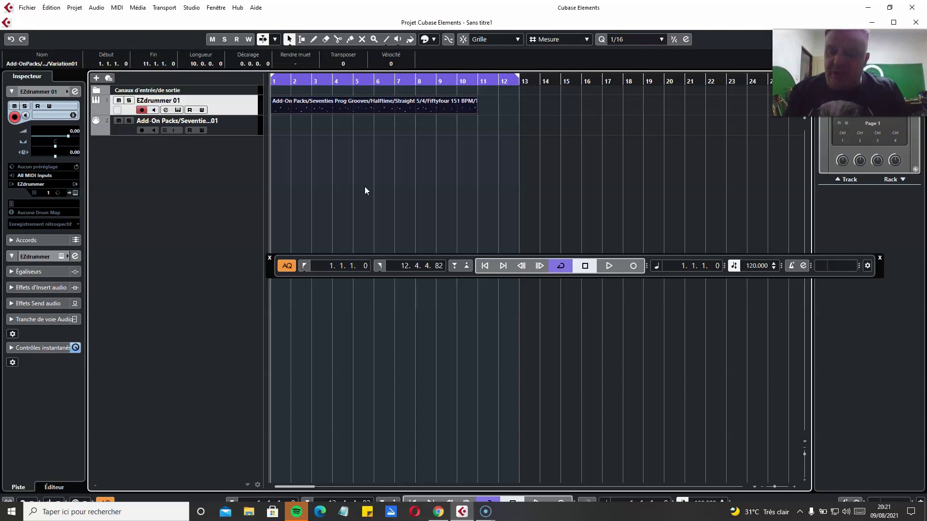
# In the Tempo Track editor, turn off cycle and change bar 1's signature from 4/4 to 5/4.
pyautogui.hotkey('ctrl', 't')
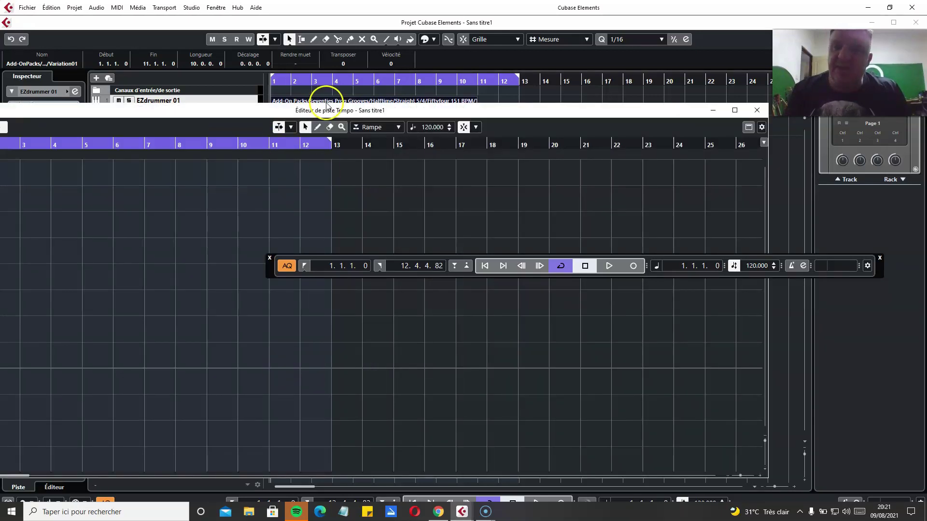
pyautogui.moveTo(327, 105); pyautogui.dragTo(565, 52)
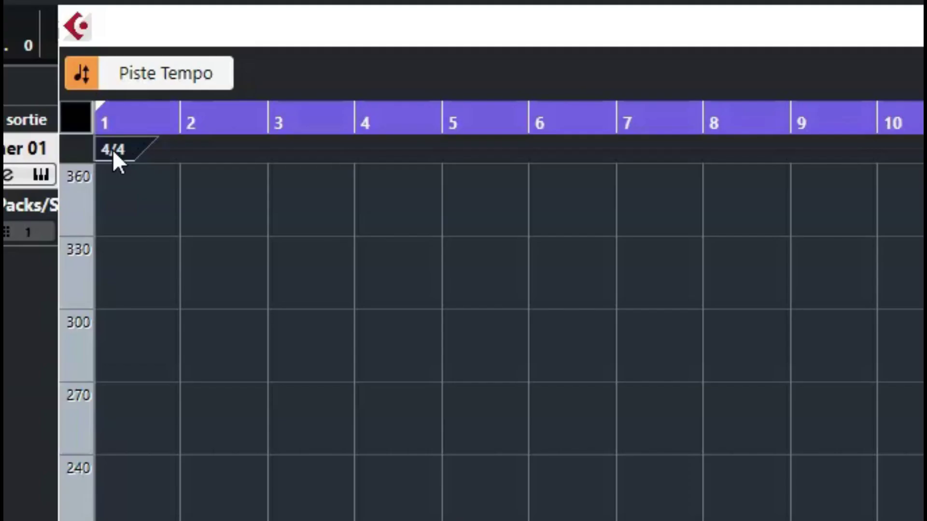
pyautogui.press('KP_Divide')
pyautogui.doubleClick(112, 150)
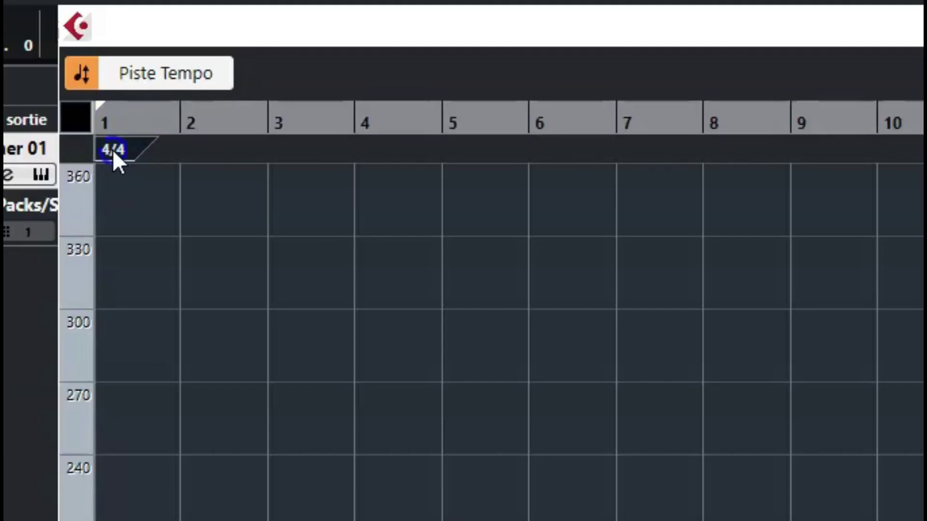
pyautogui.write('5')
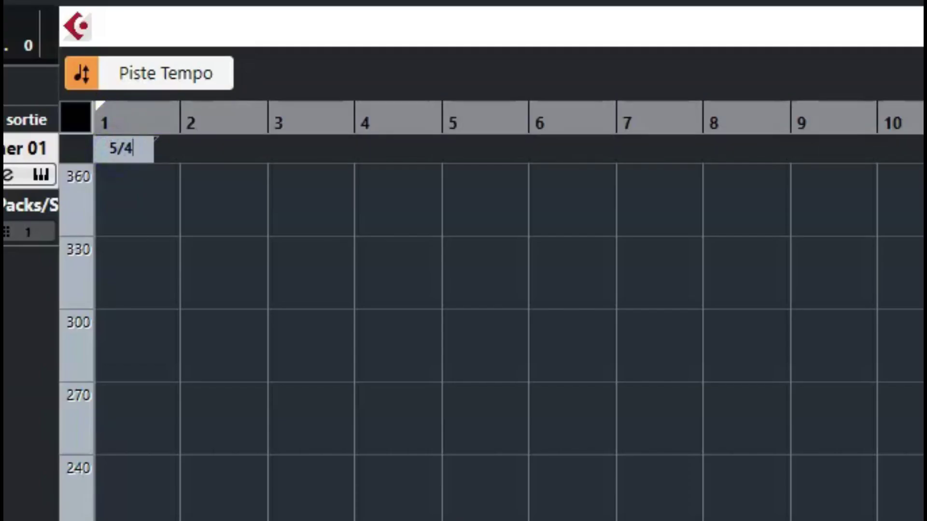
pyautogui.click(303, 227)
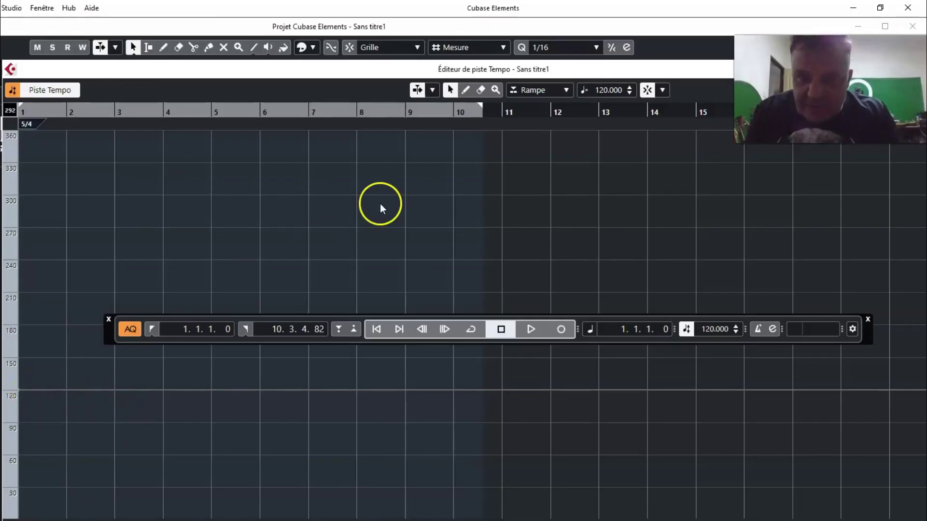
# Raise the starting tempo point from 120 to about 151 BPM.
pyautogui.click(44, 519)
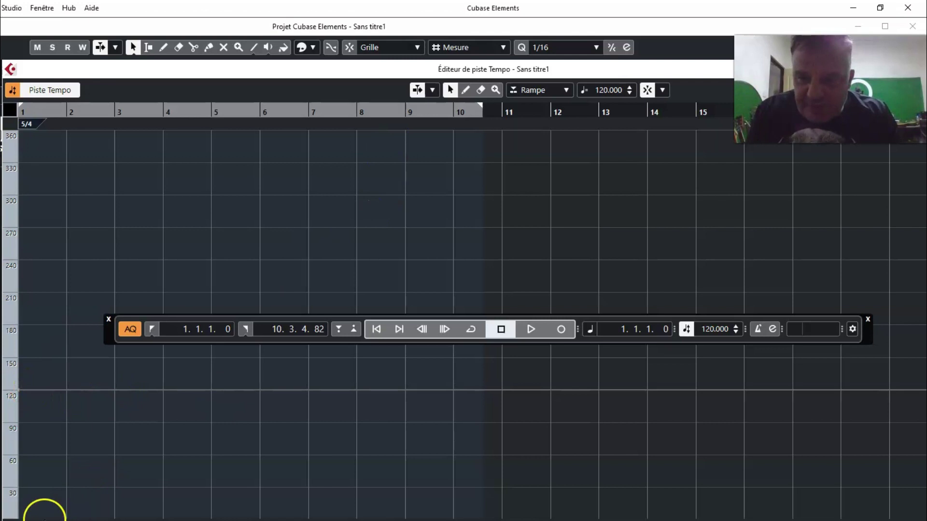
pyautogui.click(31, 509)
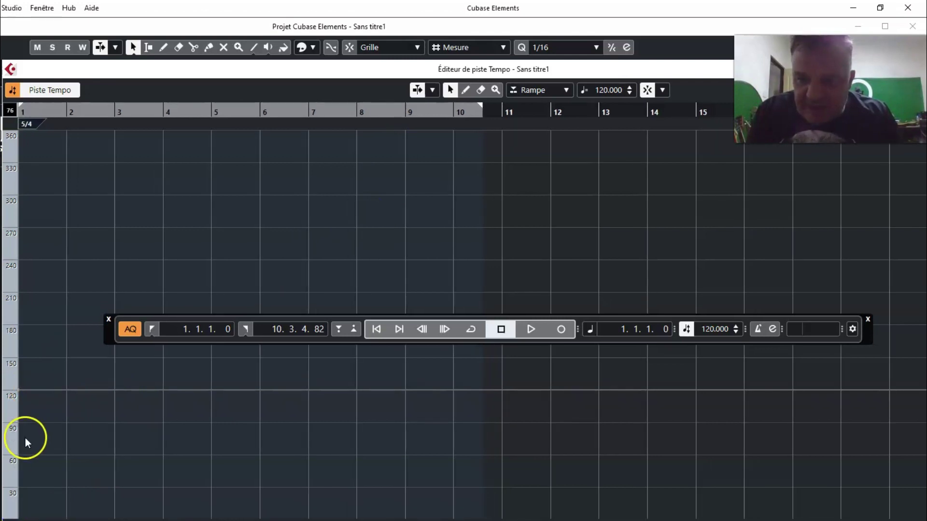
pyautogui.moveTo(19, 397); pyautogui.dragTo(19, 364)
pyautogui.moveTo(24, 270); pyautogui.dragTo(22, 266)
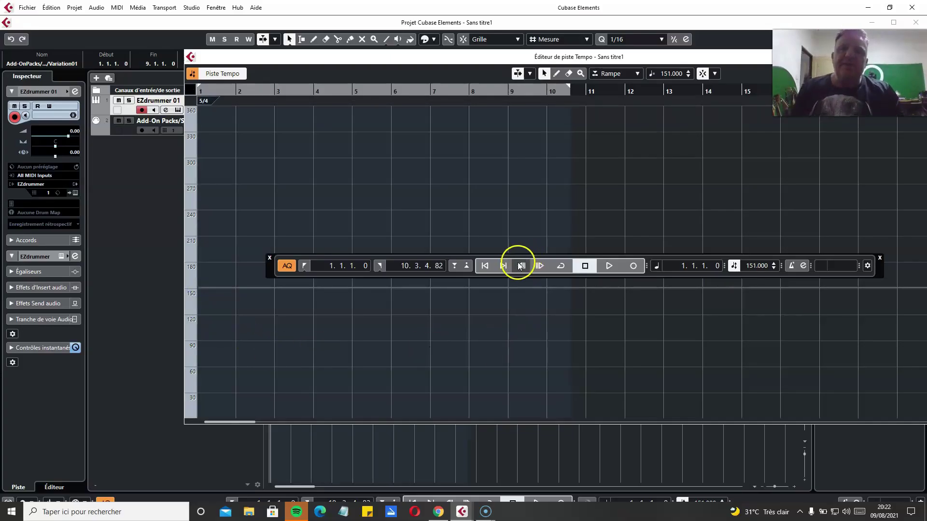
# Play the song from the start at 151 BPM, then close the Tempo Track editor.
pyautogui.click(485, 265)
pyautogui.click(608, 266)
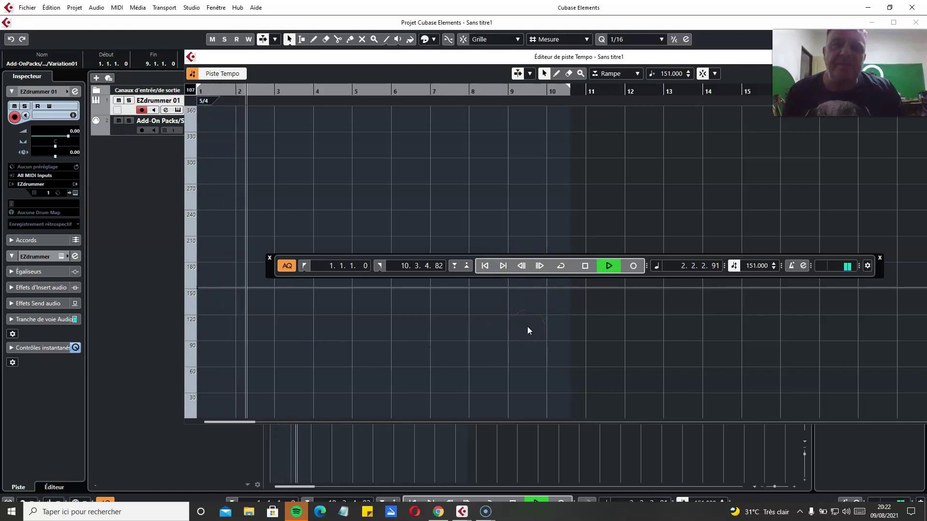
pyautogui.click(586, 266)
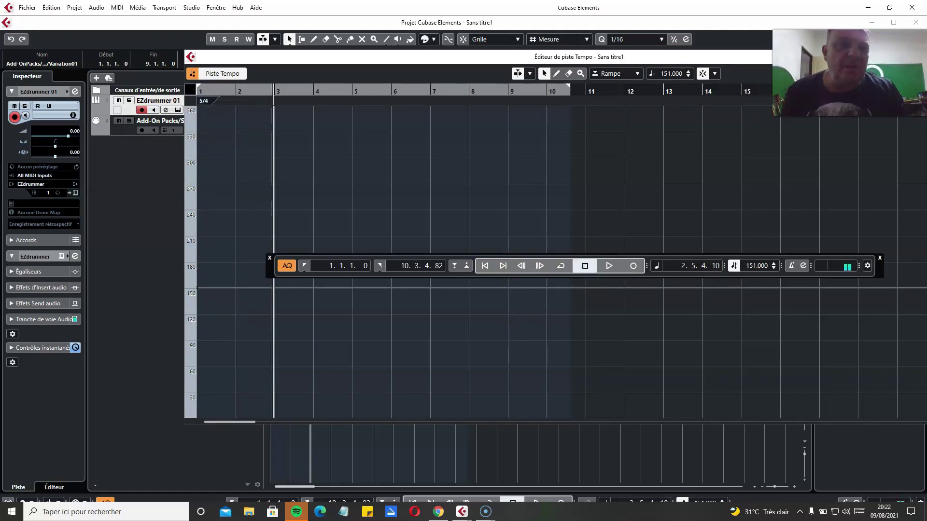
pyautogui.moveTo(746, 58); pyautogui.dragTo(554, 70)
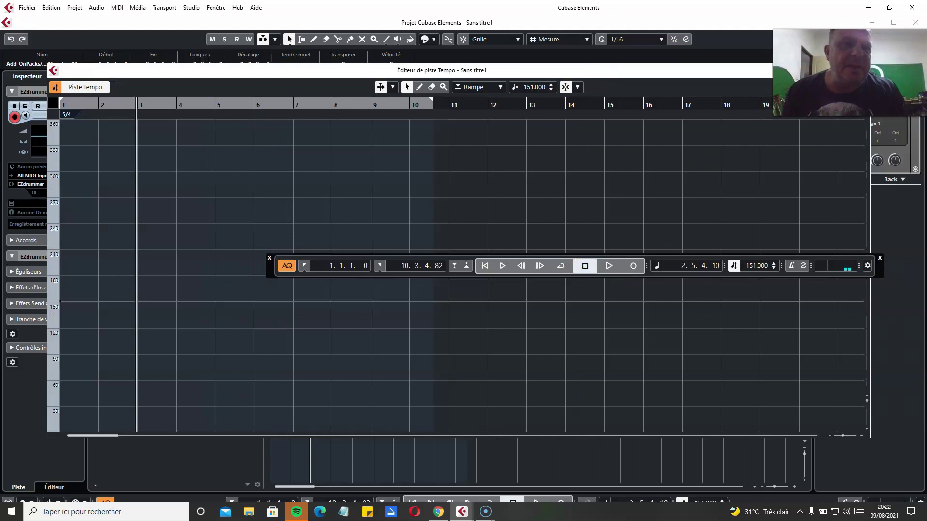
pyautogui.moveTo(728, 79); pyautogui.dragTo(679, 111)
pyautogui.click(693, 103)
pyautogui.press('F2')
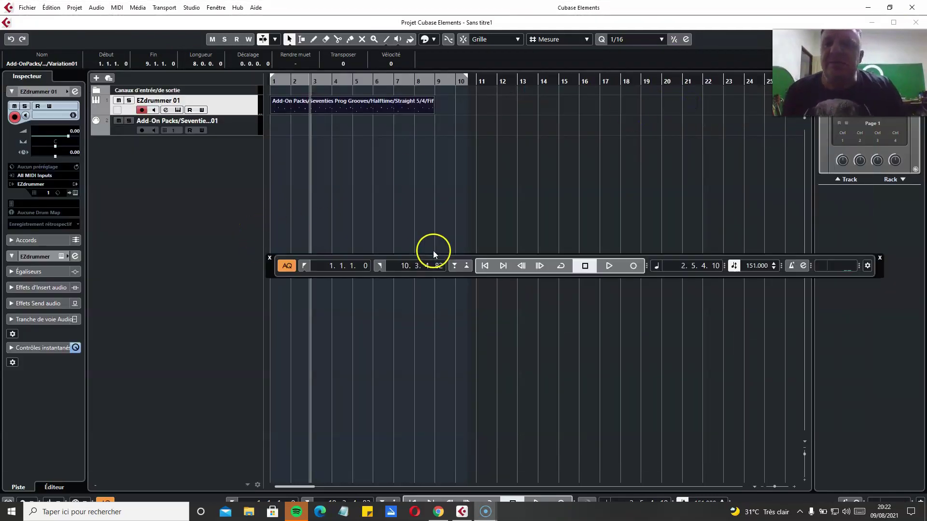
# Cycle bars 1–10, put the playhead at bar 9, and open the EZdrummer window.
pyautogui.click(430, 81)
pyautogui.click(435, 83)
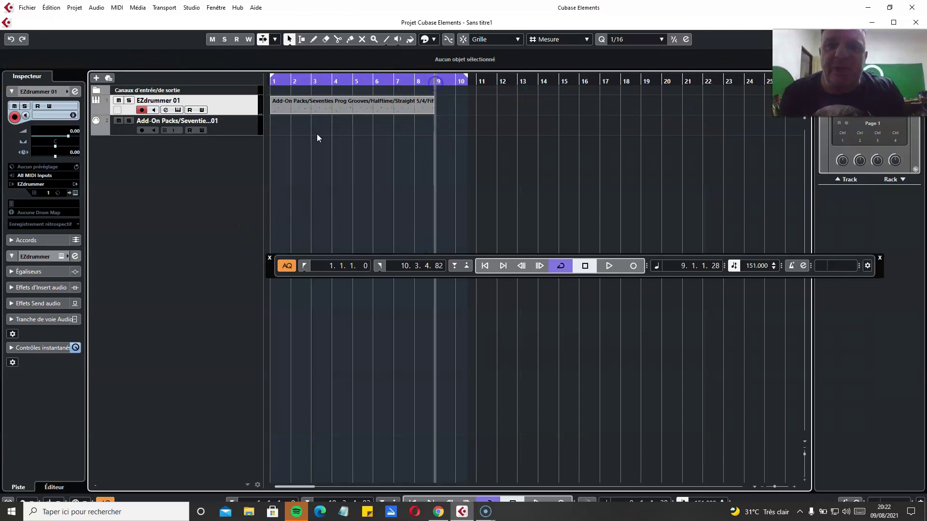
pyautogui.click(176, 120)
pyautogui.click(178, 110)
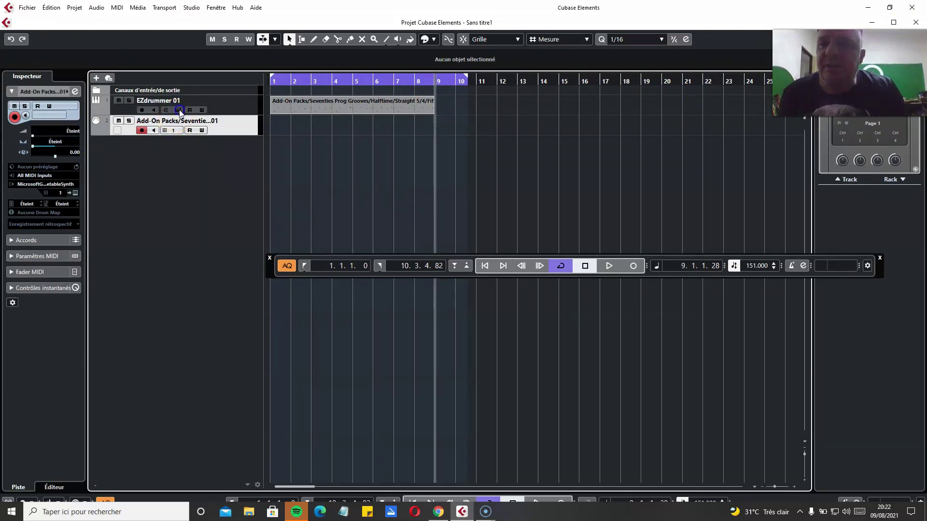
pyautogui.moveTo(295, 219); pyautogui.dragTo(310, 130)
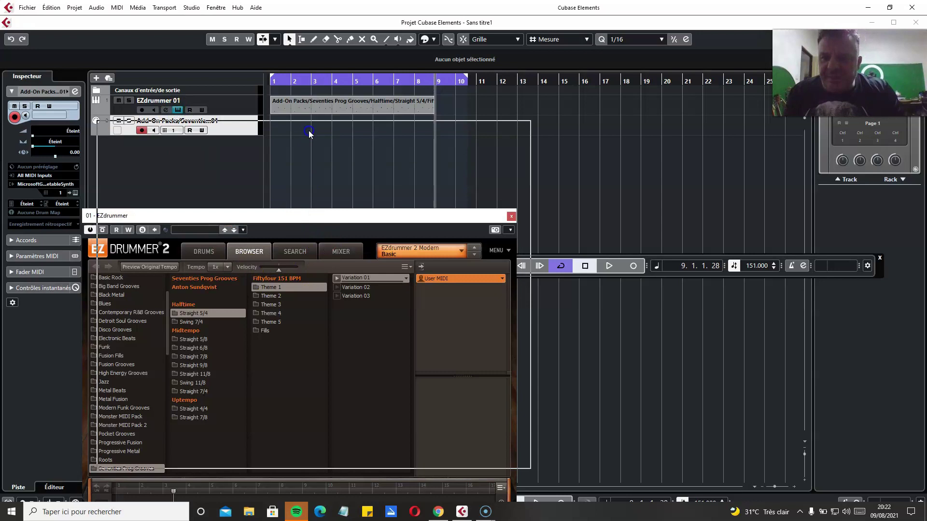
# Preview Swing 7/4 › Theme 1 › Variation 01 and drag it onto EZdrummer 01 at bar 9.
pyautogui.click(217, 233)
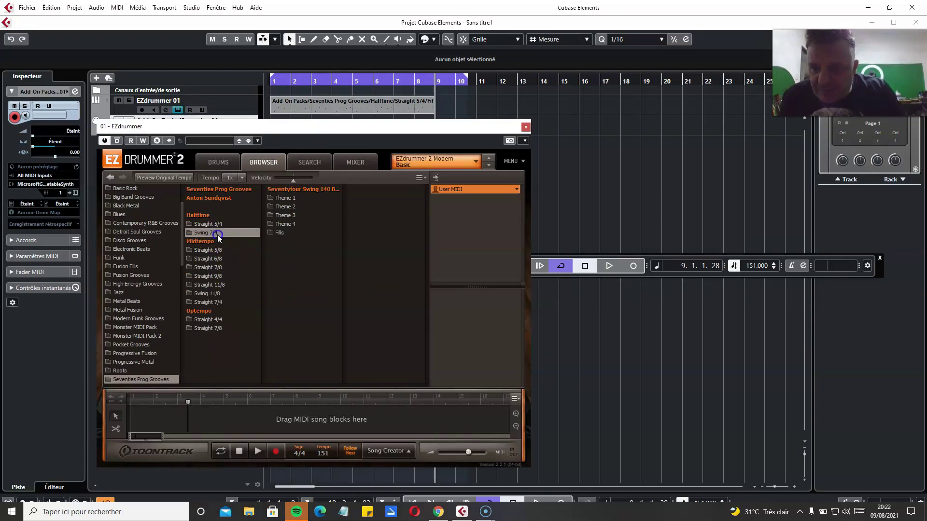
pyautogui.click(216, 224)
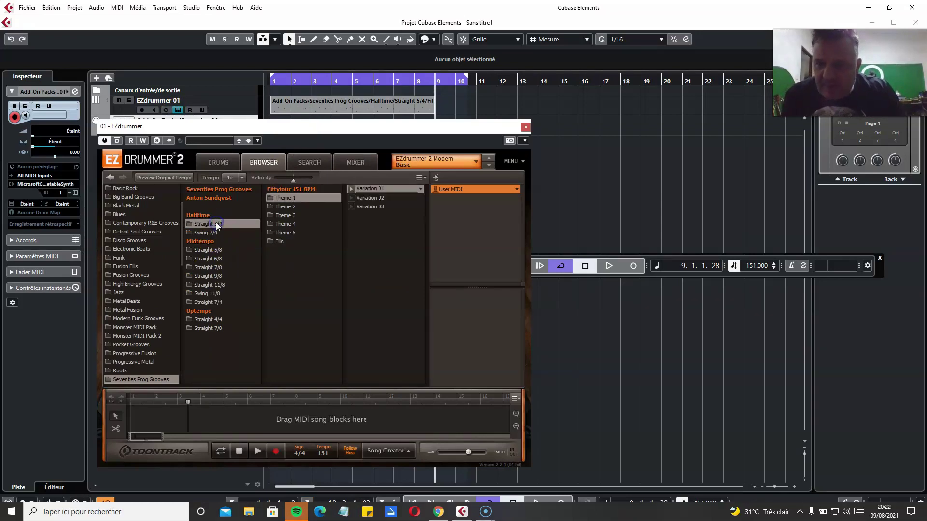
pyautogui.click(215, 233)
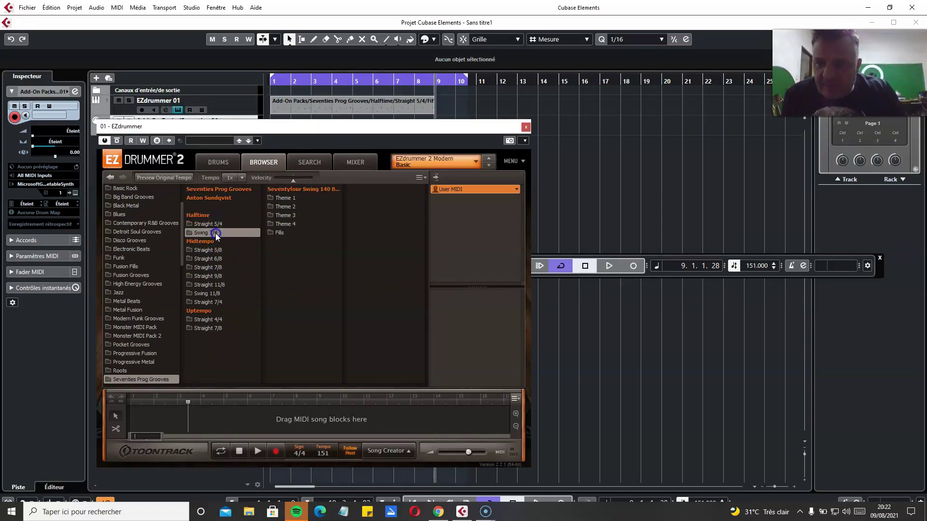
pyautogui.click(279, 198)
pyautogui.click(374, 189)
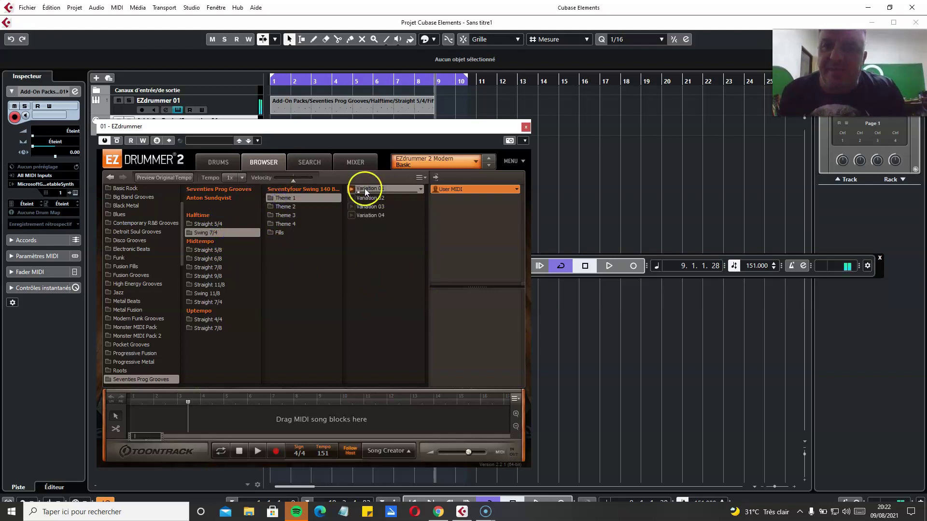
pyautogui.moveTo(365, 192); pyautogui.dragTo(445, 102)
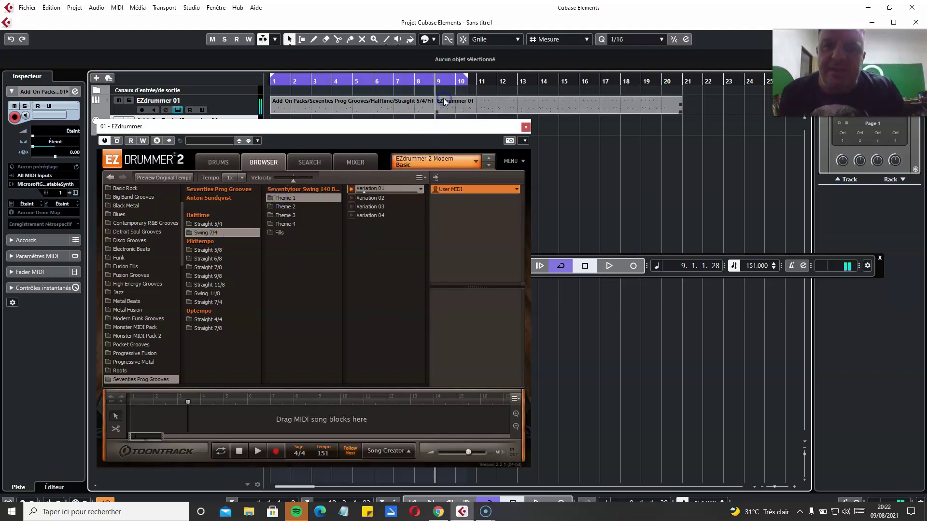
pyautogui.click(354, 190)
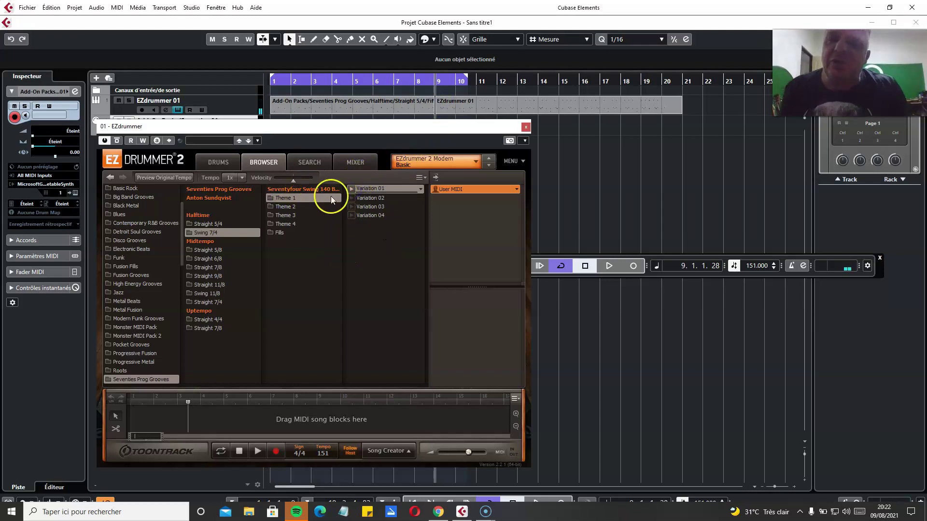
# Close EZdrummer, turn off cycle, and open the Tempo Track editor with Ctrl+T.
pyautogui.click(525, 126)
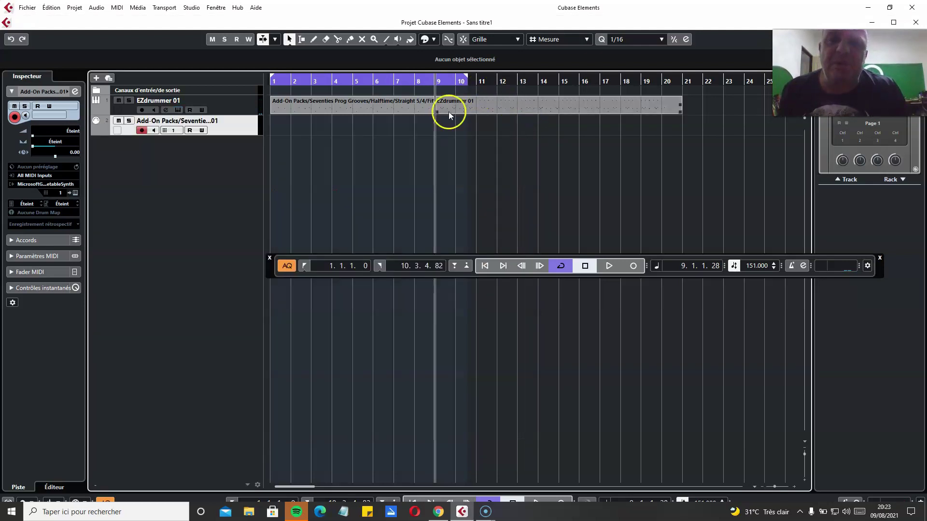
pyautogui.click(561, 267)
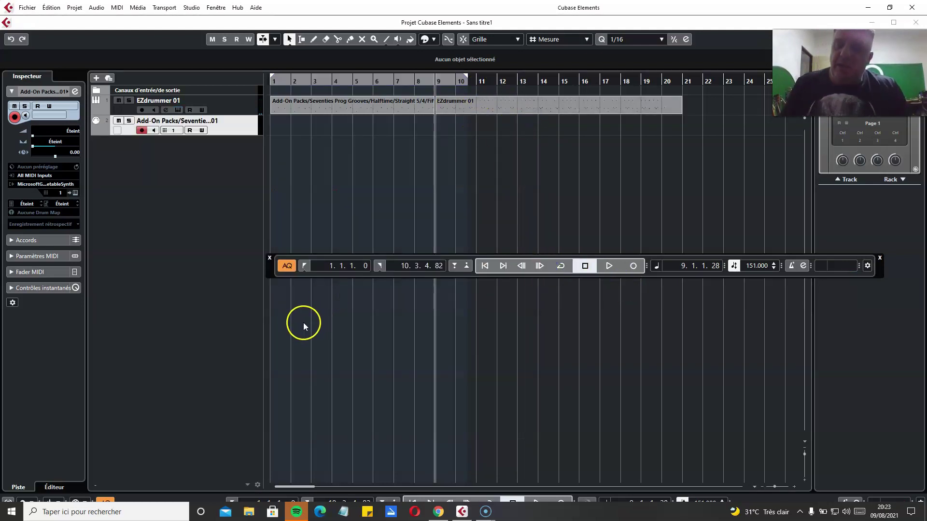
pyautogui.hotkey('ctrl', 't')
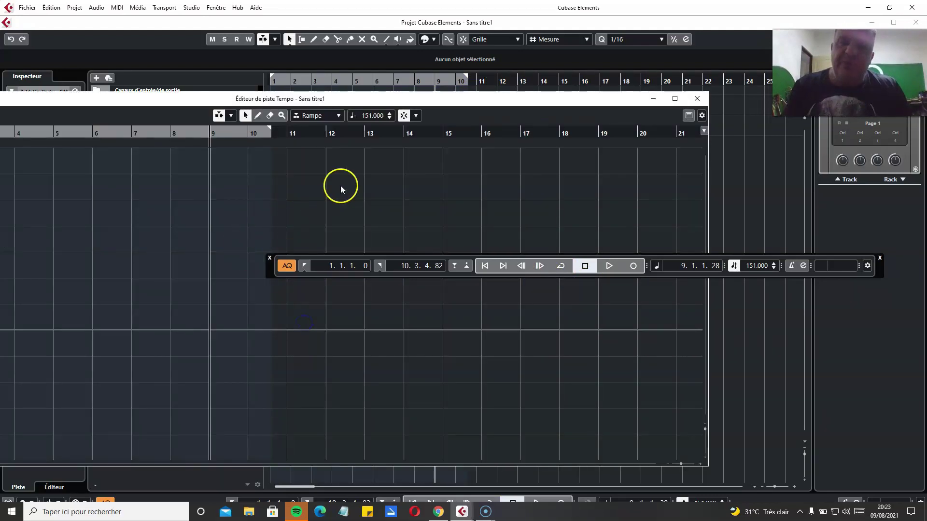
pyautogui.moveTo(347, 98); pyautogui.dragTo(625, 34)
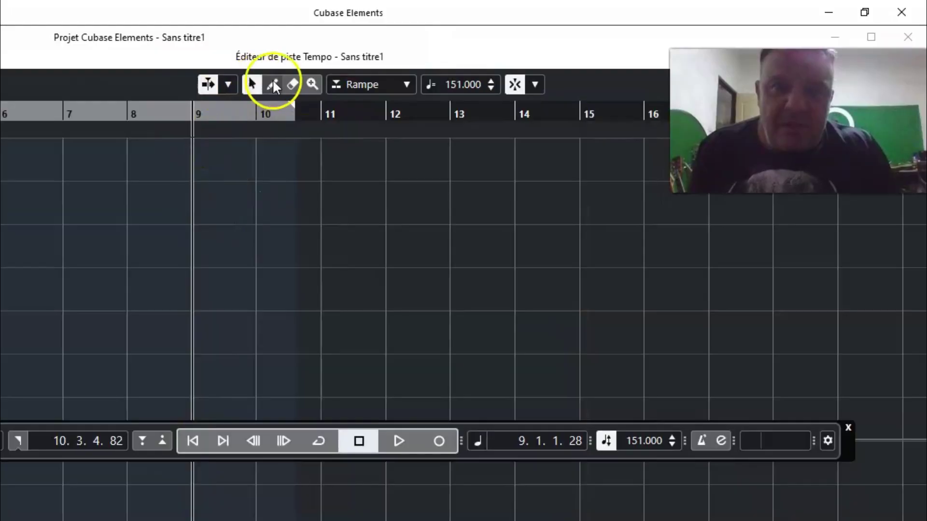
# Draw a 7/4 time signature change at bar 9.
pyautogui.click(532, 50)
pyautogui.click(203, 130)
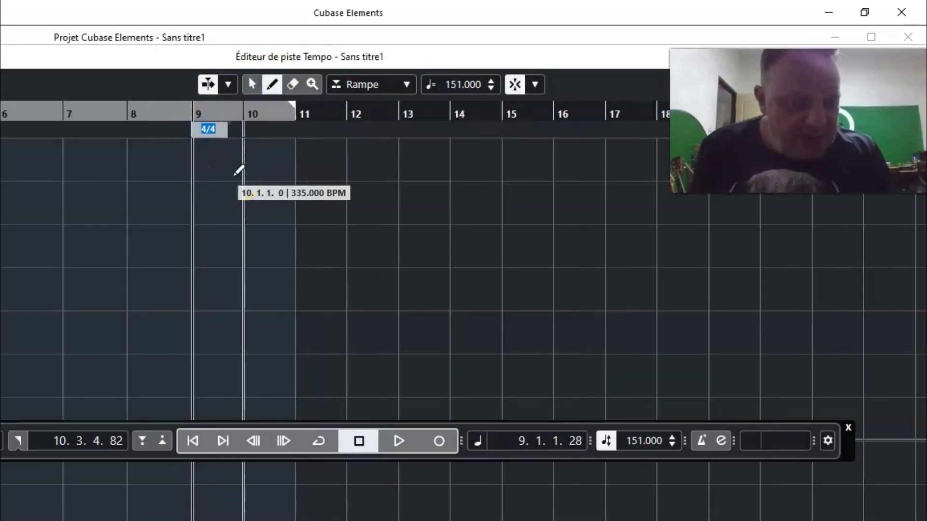
pyautogui.write('7/4')
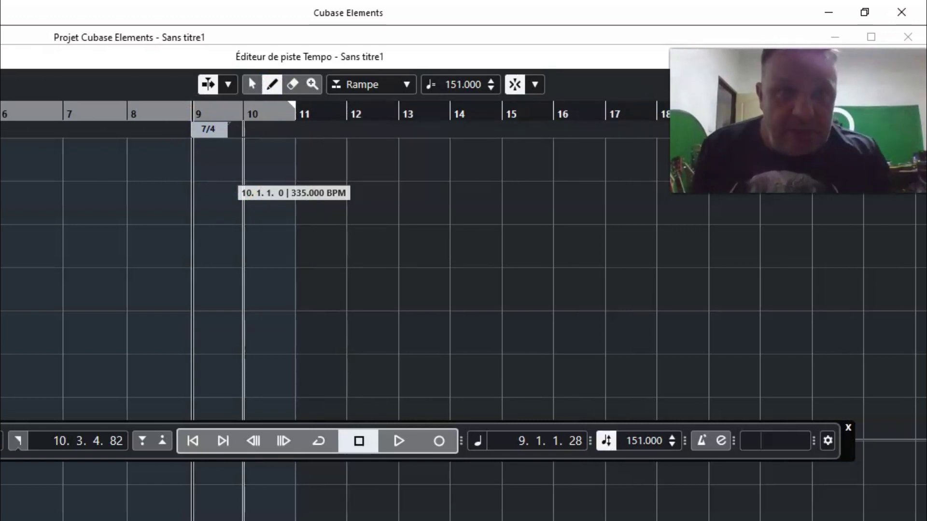
pyautogui.press('Return')
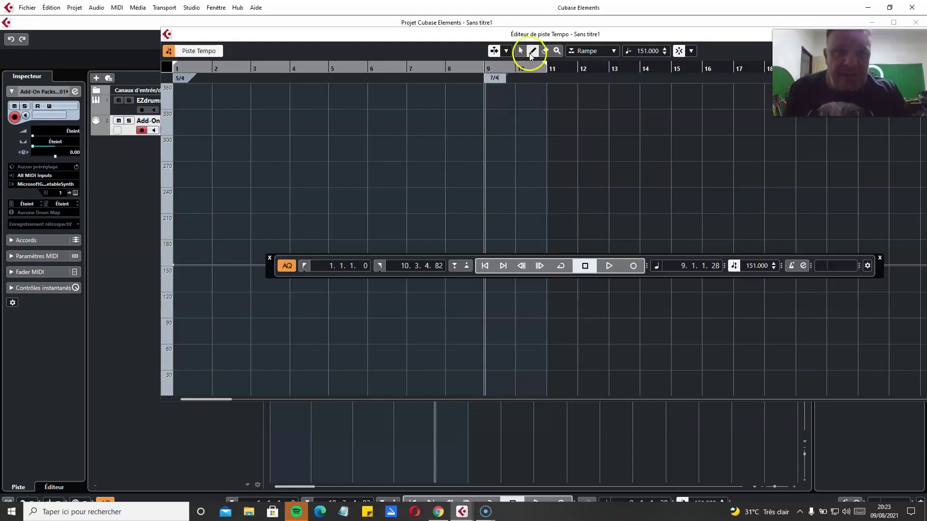
# Add a tempo point at bar 9 and lower the tempo after it to 140 BPM.
pyautogui.click(253, 86)
pyautogui.moveTo(273, 265); pyautogui.dragTo(257, 407)
pyautogui.click(464, 199)
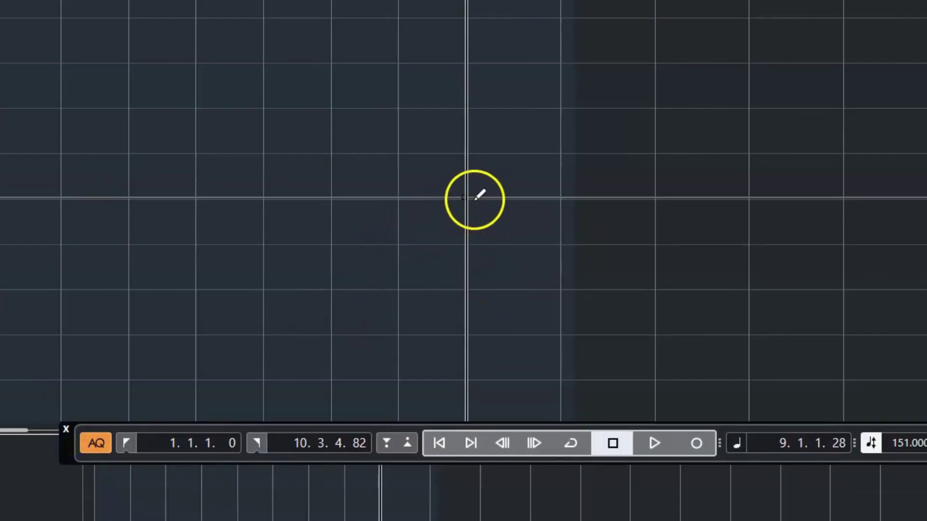
pyautogui.moveTo(473, 198)
pyautogui.mouseDown()
pyautogui.moveTo(475, 231)
pyautogui.moveTo(473, 214)
pyautogui.mouseUp()
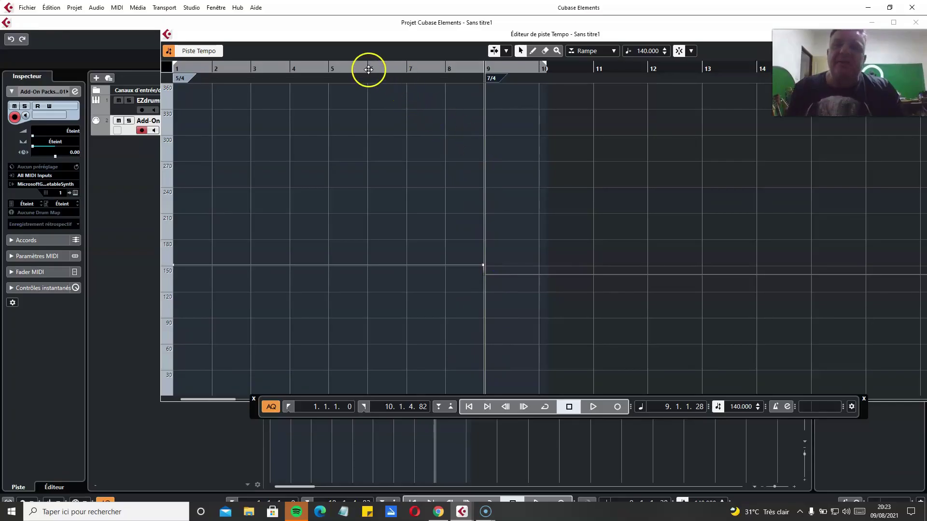
# Play from bar 6 to hear the drop to 140 BPM, then stop.
pyautogui.click(367, 68)
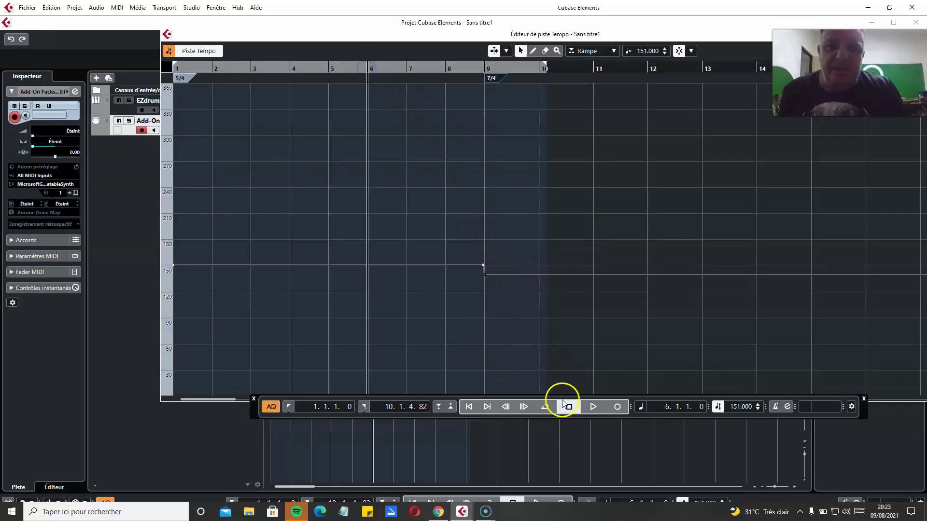
pyautogui.click(593, 406)
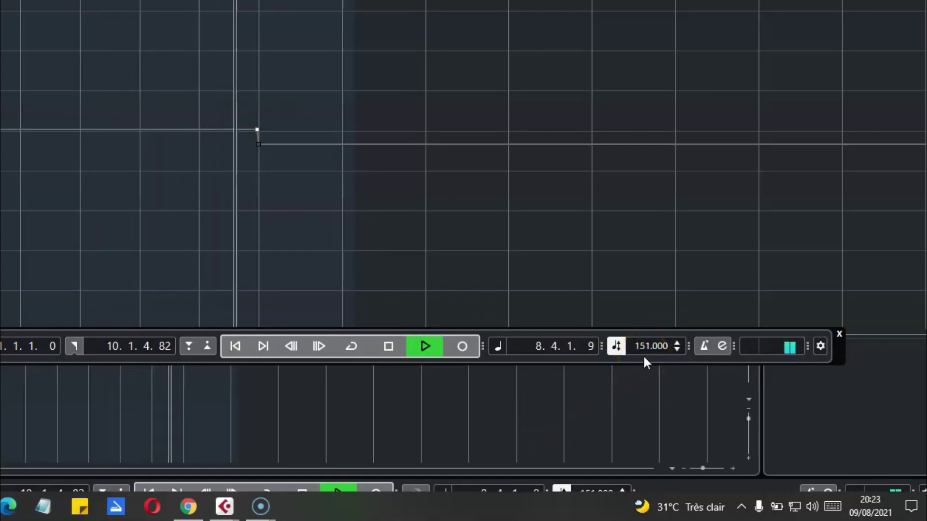
pyautogui.scroll(-11, 645, 358)
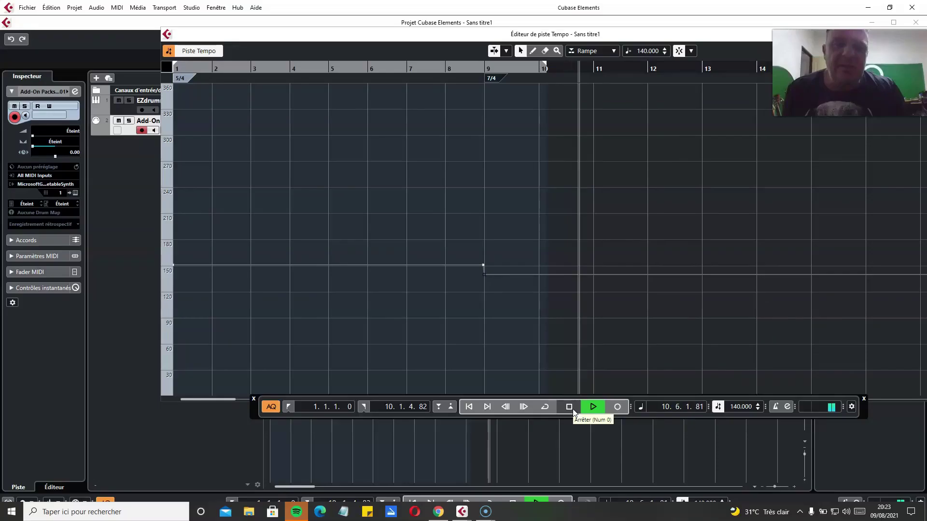
pyautogui.click(392, 348)
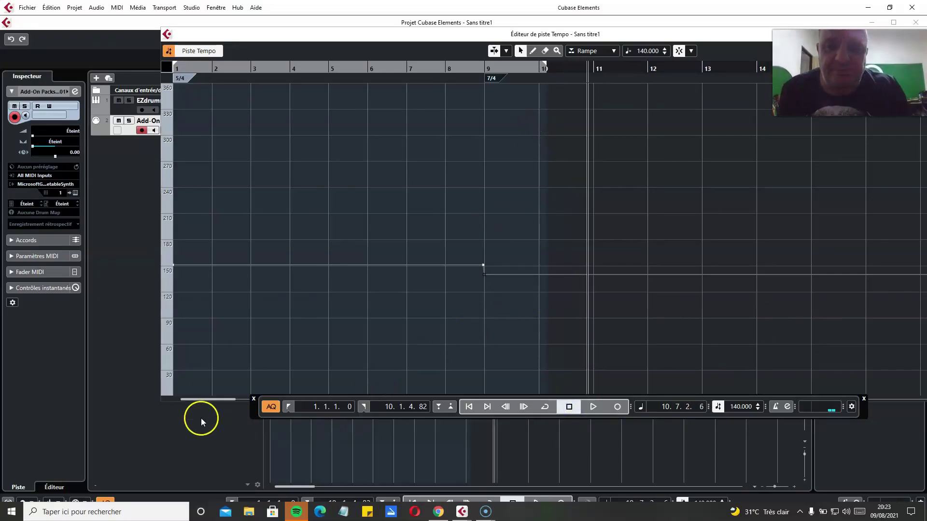
pyautogui.moveTo(253, 416); pyautogui.dragTo(234, 476)
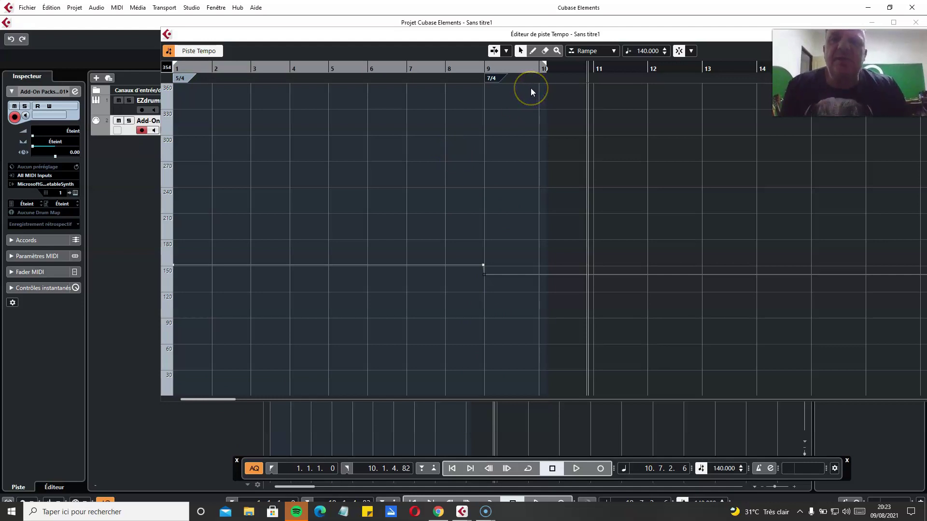
# Keep the Rampe curve type and drag the tempo so it slopes down gradually toward bar 9.
pyautogui.click(595, 51)
pyautogui.click(591, 76)
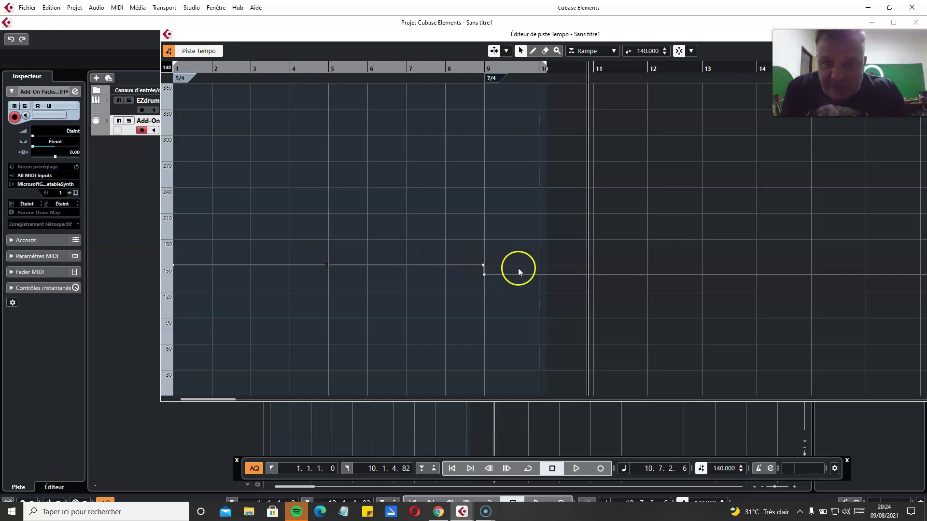
pyautogui.moveTo(484, 267); pyautogui.dragTo(485, 278)
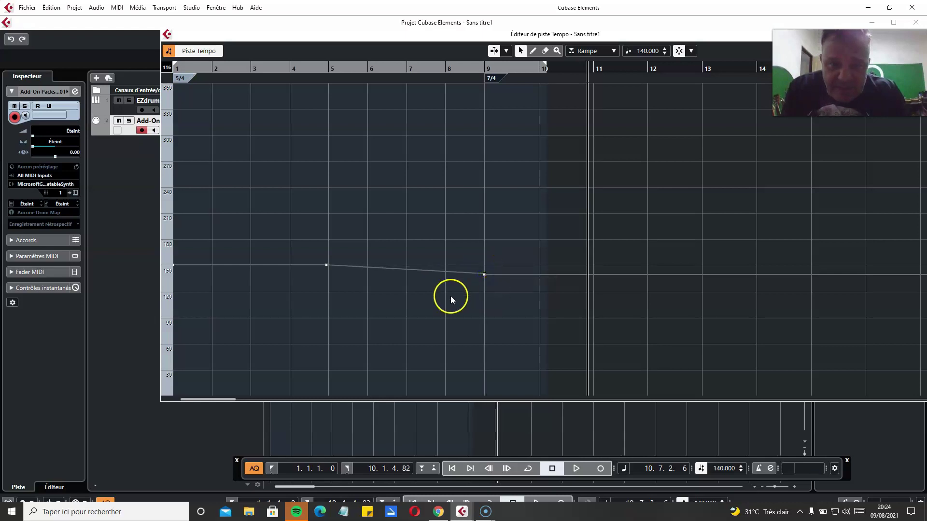
# Play from bar 3 to hear the tempo ramp, then stop at bar 10.
pyautogui.click(252, 68)
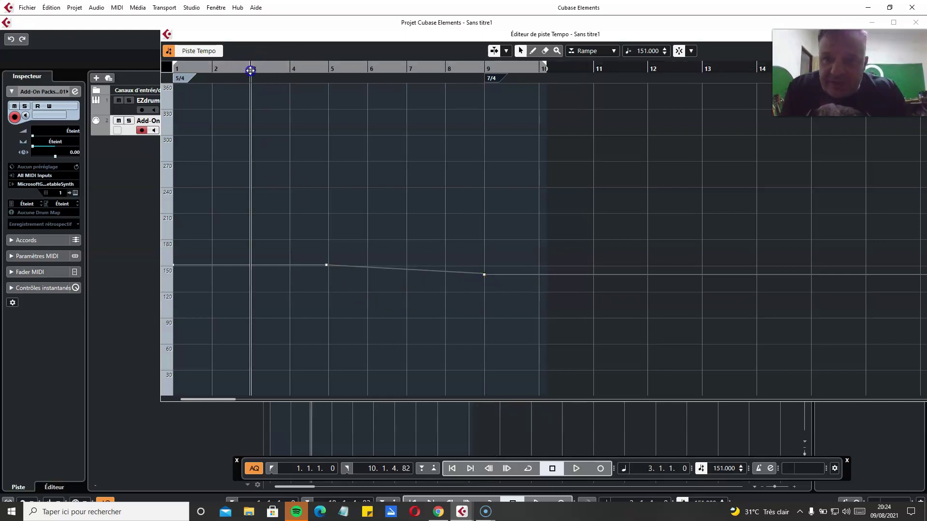
pyautogui.click(575, 468)
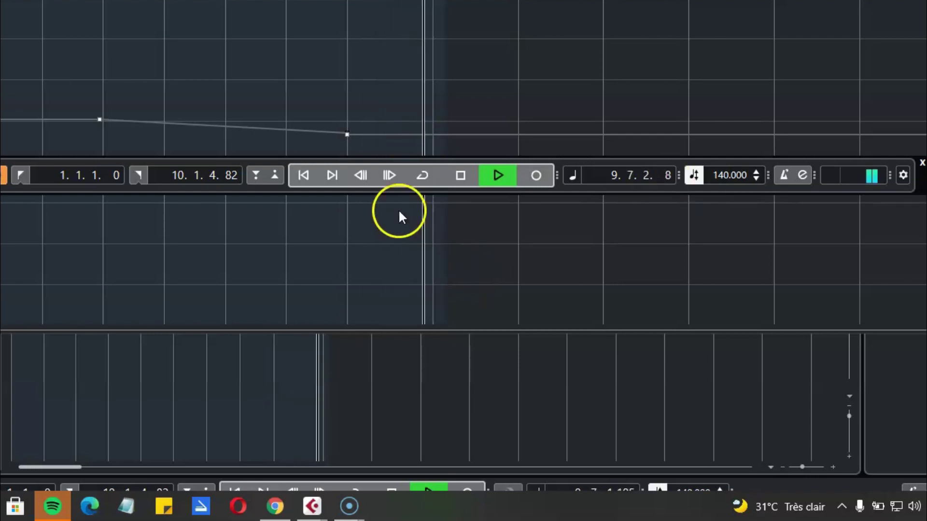
pyautogui.click(459, 174)
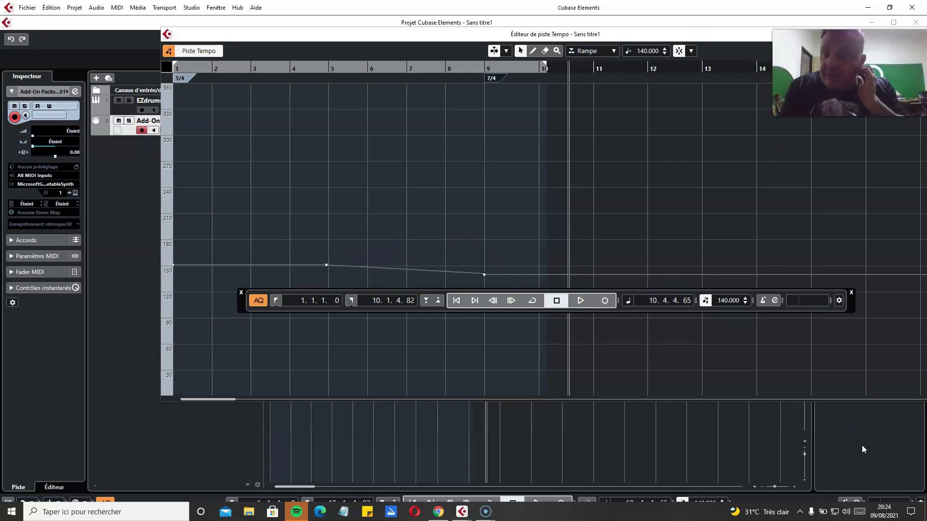
# Try the tempo change as a Créneau step, cycling from bar 4, then switch back to Rampe.
pyautogui.click(613, 48)
pyautogui.click(592, 64)
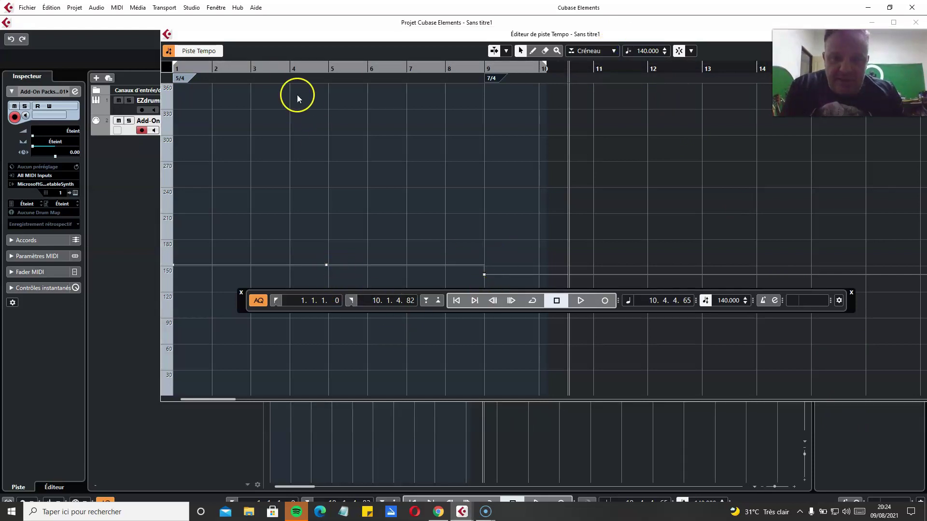
pyautogui.click(289, 68)
pyautogui.click(290, 70)
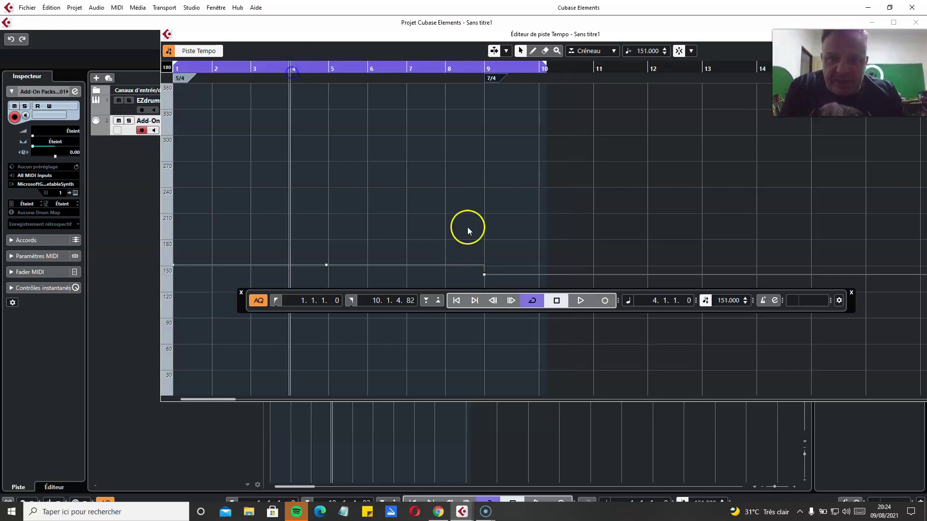
pyautogui.click(582, 304)
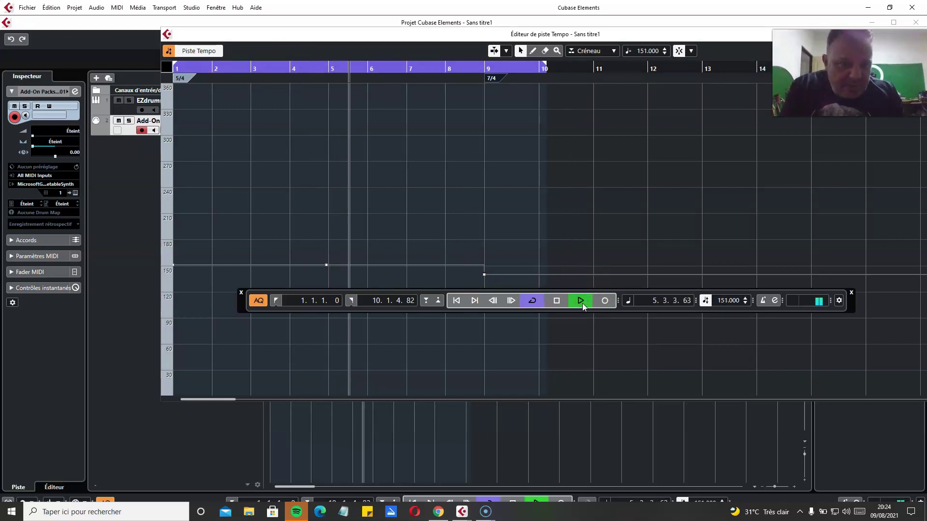
pyautogui.click(556, 300)
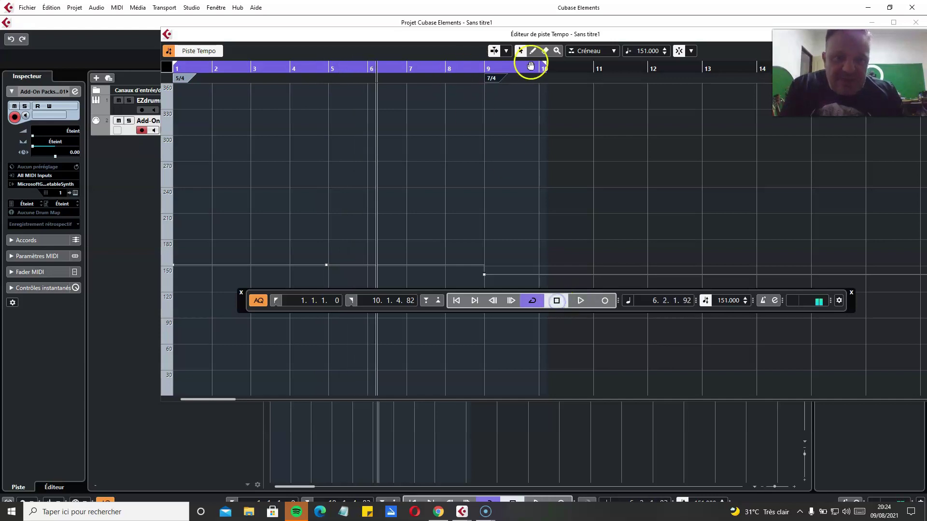
pyautogui.click(594, 52)
pyautogui.click(590, 73)
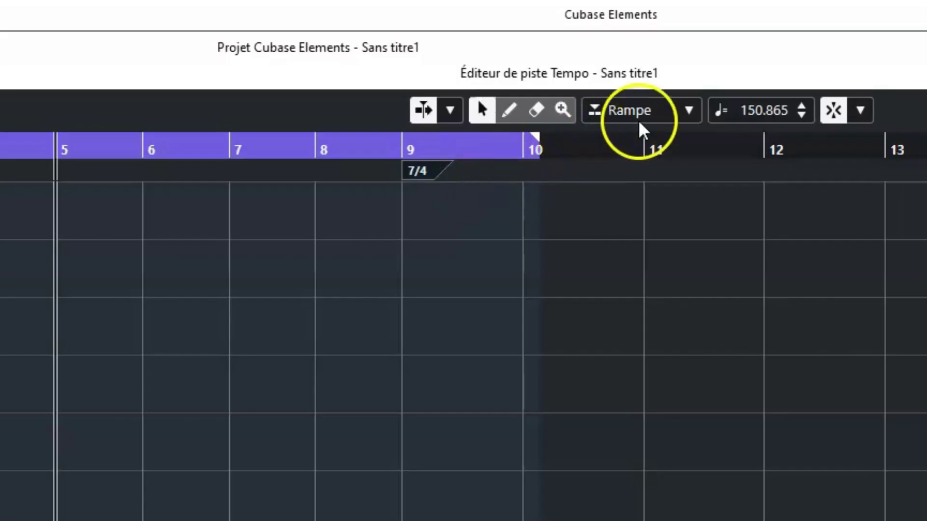
# Keep the Rampe tempo curve type and close the Tempo Track Editor.
pyautogui.click(592, 52)
pyautogui.click(678, 166)
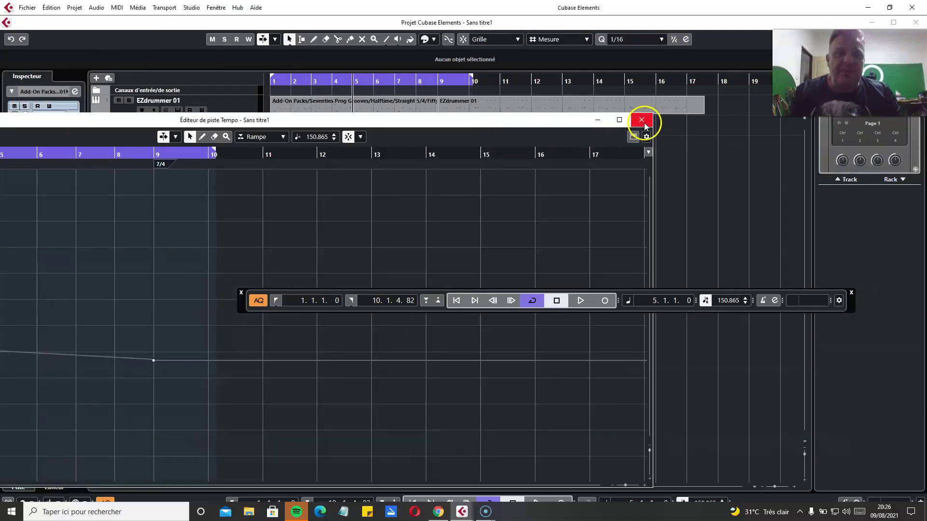
pyautogui.click(644, 119)
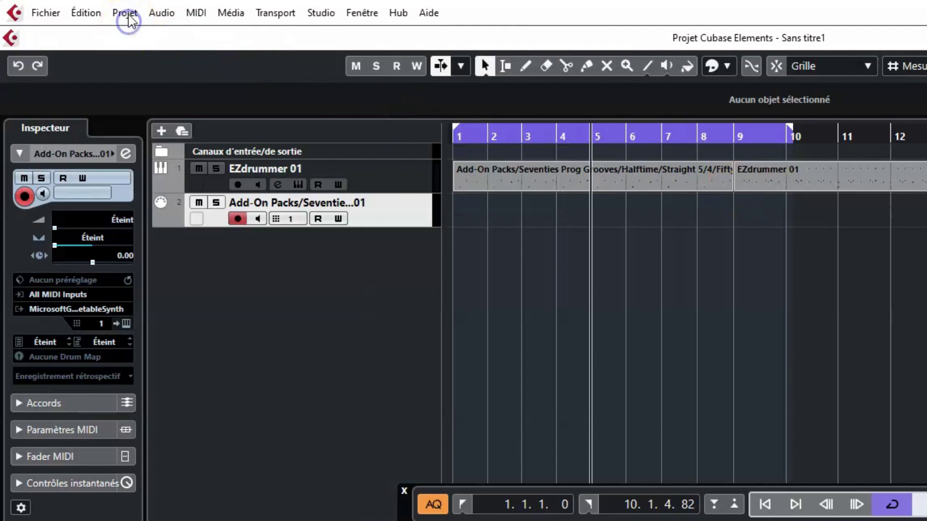
# Reopen the Tempo Track Editor from Projet > Piste Tempo, then close it again.
pyautogui.click(74, 7)
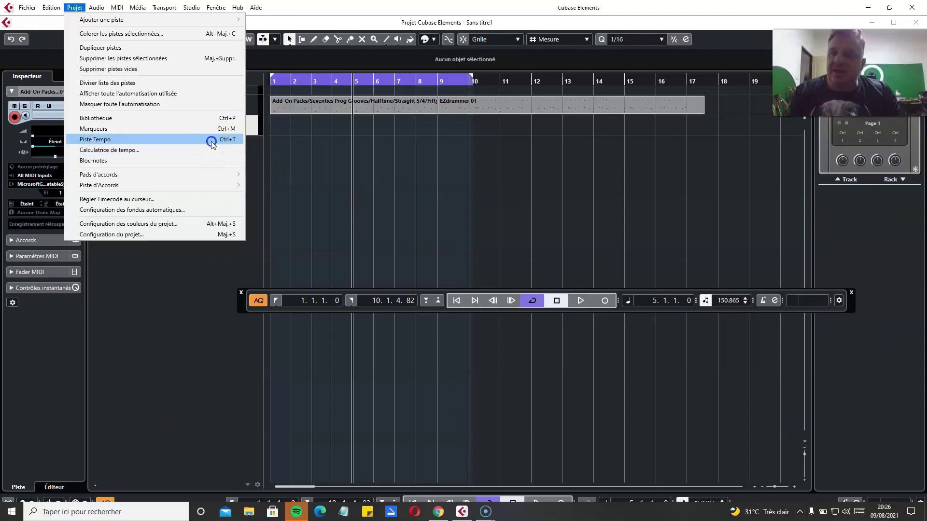
pyautogui.click(316, 233)
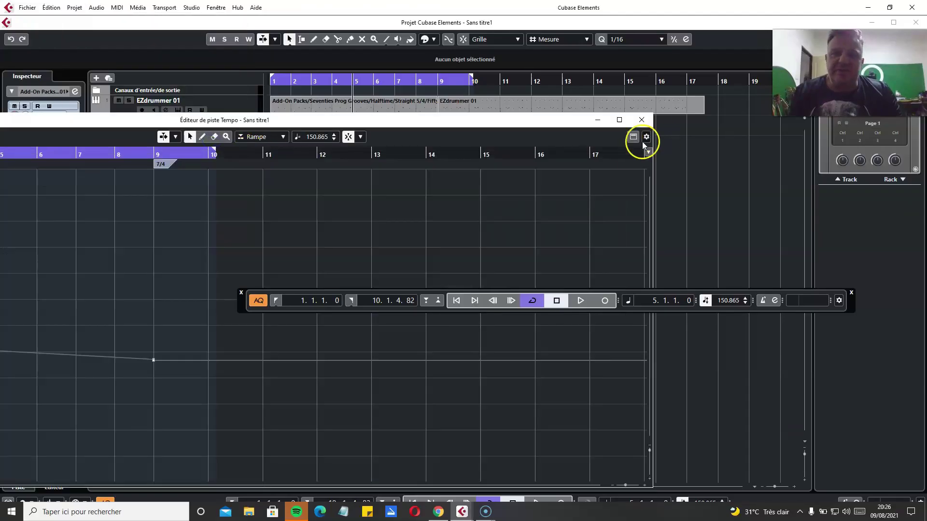
pyautogui.click(642, 120)
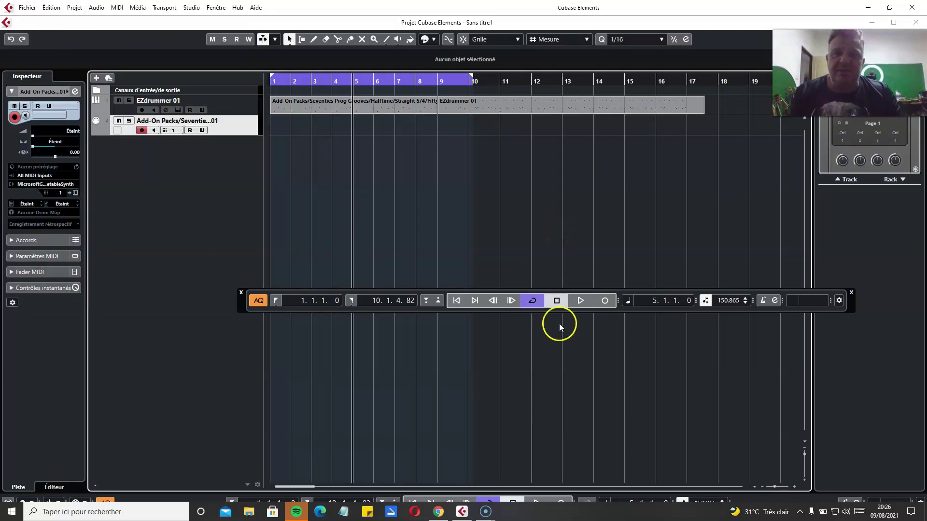